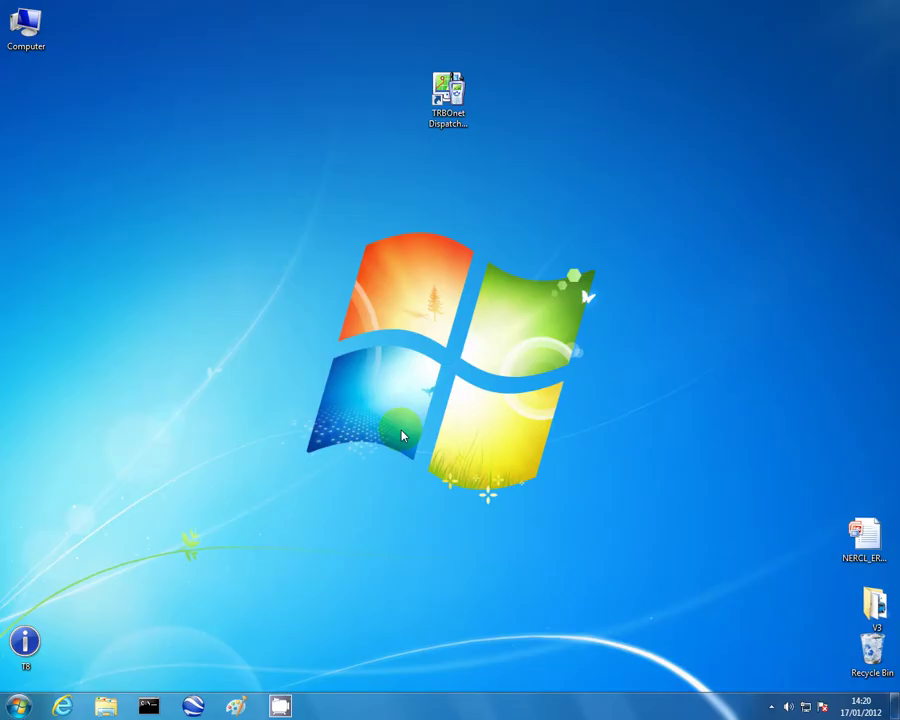
Launch TRBOnet Enterprise Remote Dispatcher v2.8 from the Neocom Software folder in All Programs.
click(20, 706)
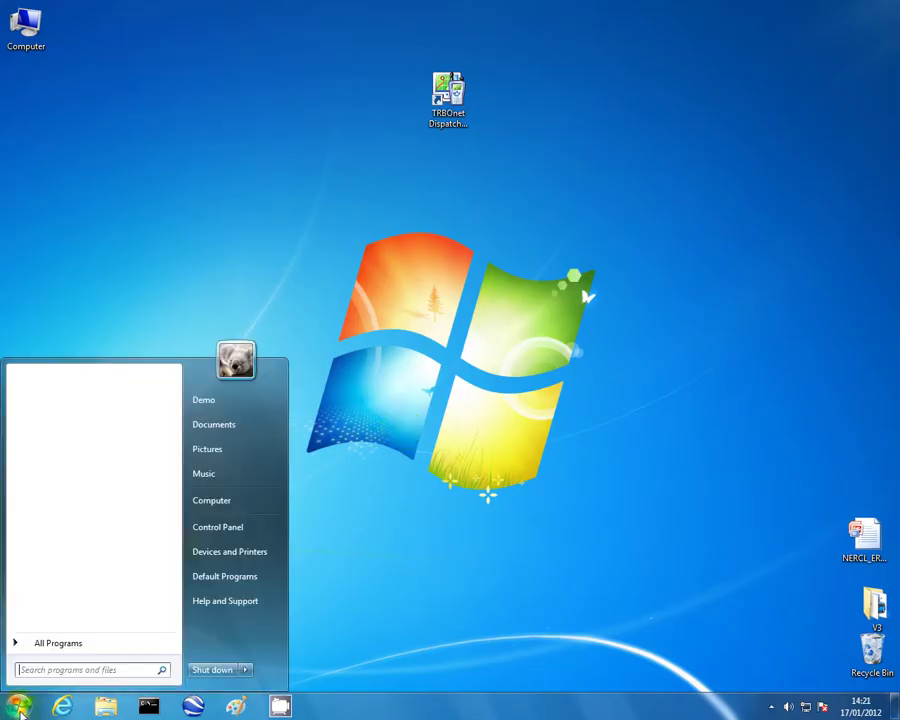
click(68, 643)
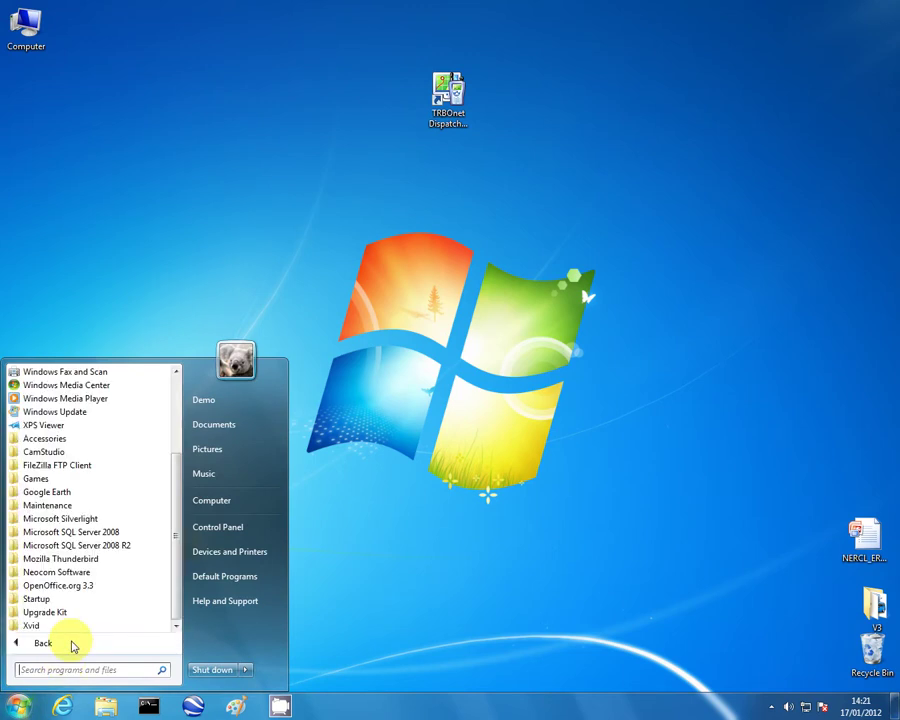
click(72, 575)
click(105, 598)
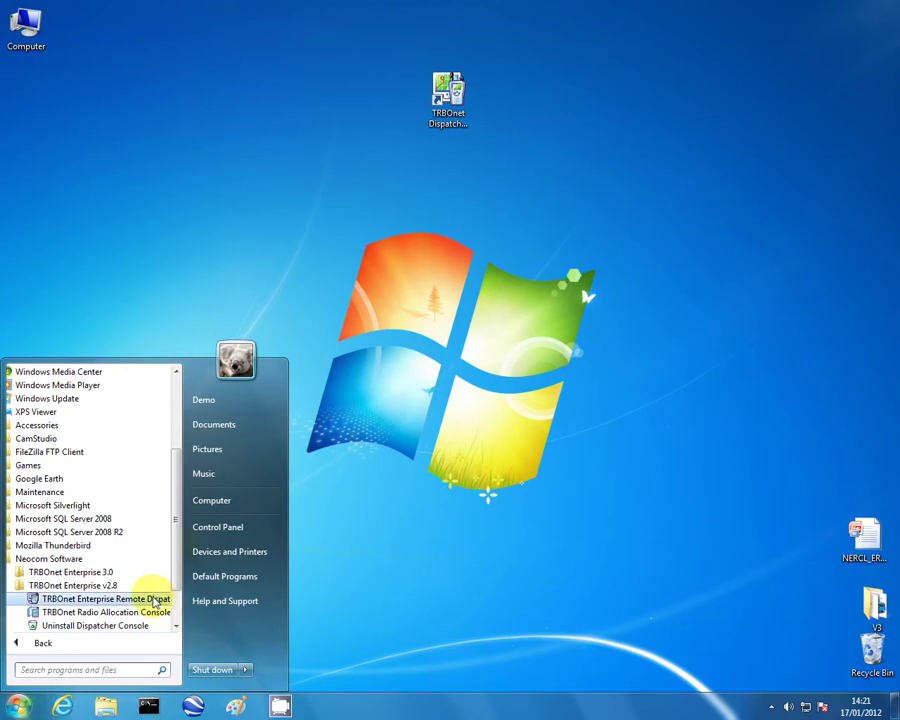
click(155, 600)
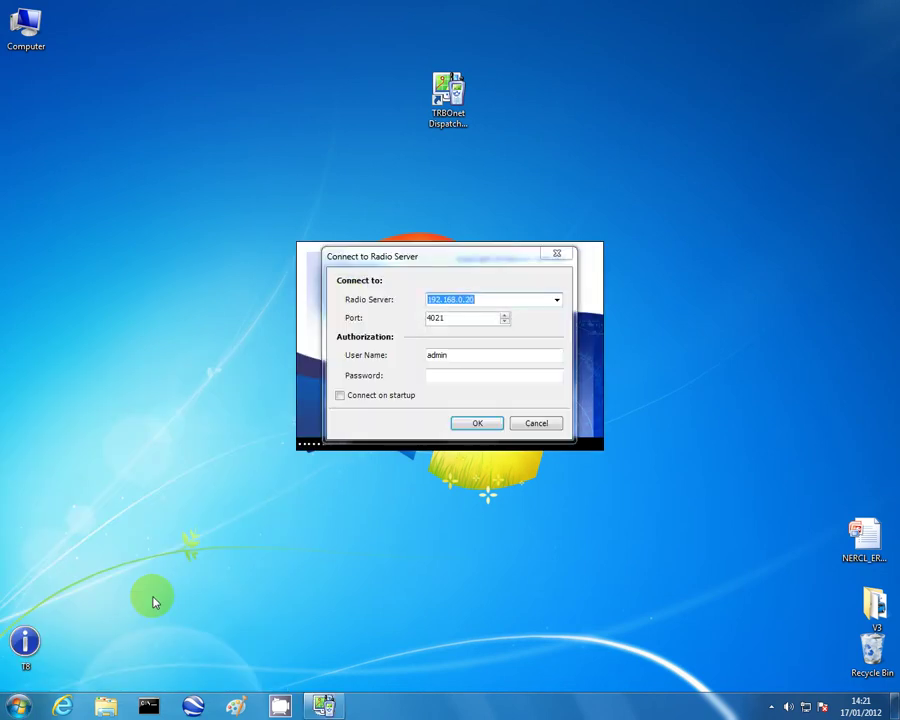
Drag the Connect to Radio Server dialog down to reveal the splash screen, then back up.
drag(500, 259, 522, 370)
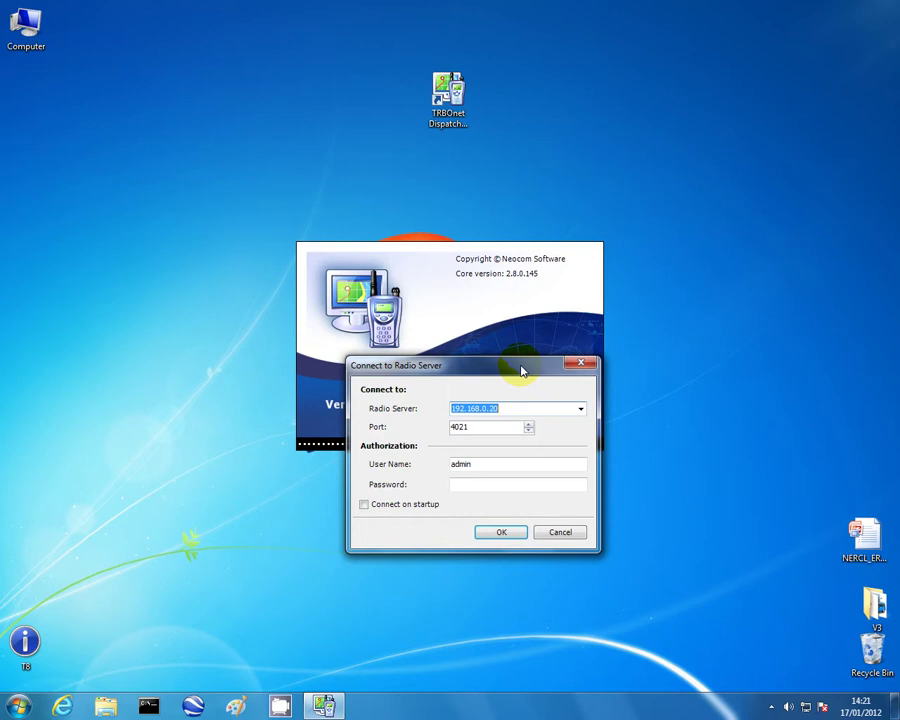
drag(518, 373, 493, 485)
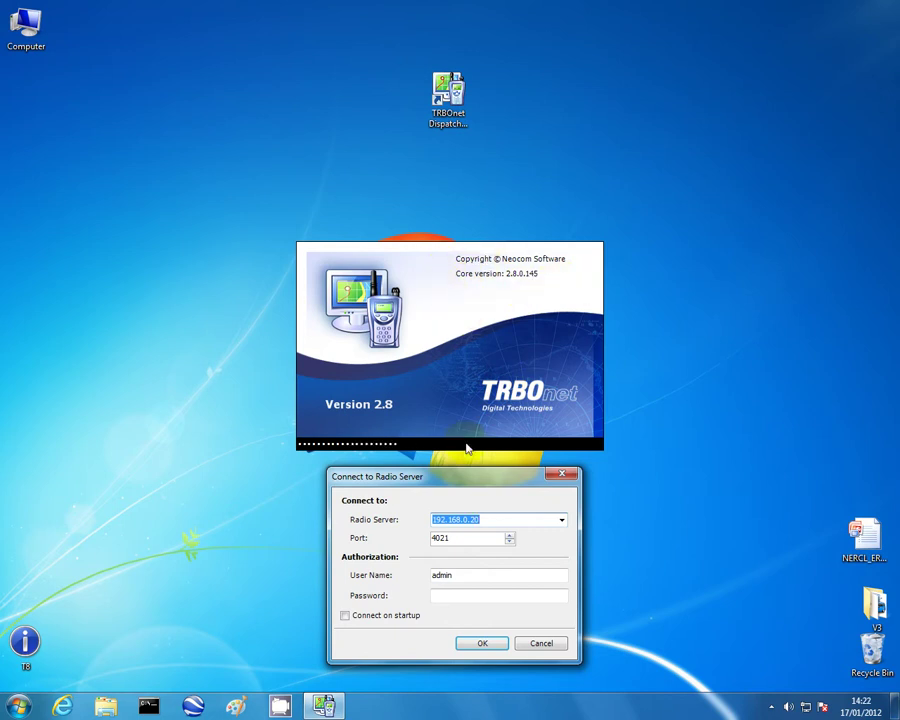
drag(460, 480, 456, 265)
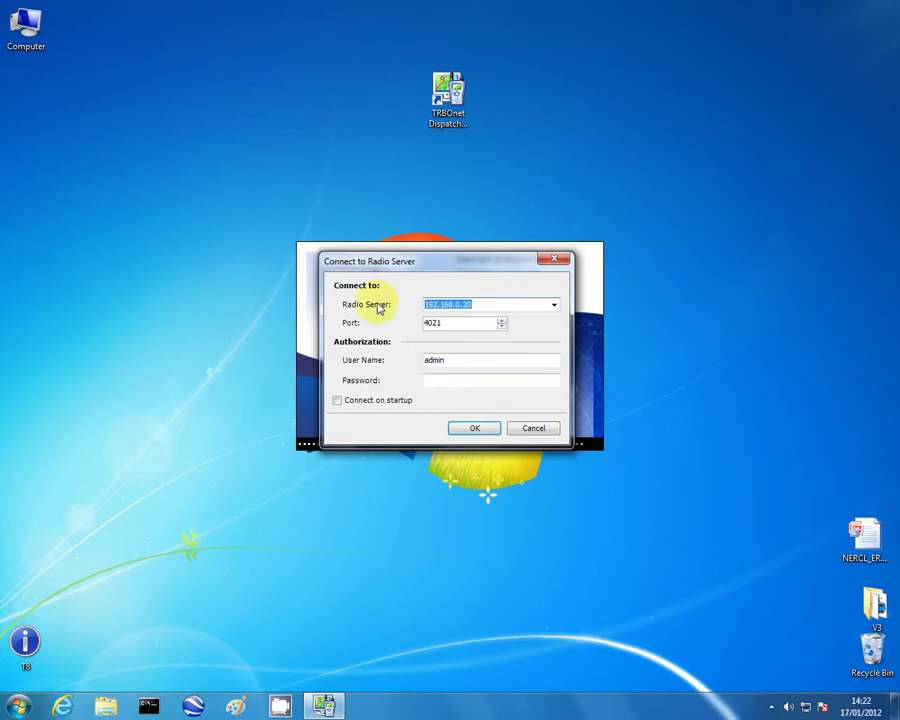
Change the radio server to 192.168.0.90, enter the login password and try connecting.
click(482, 307)
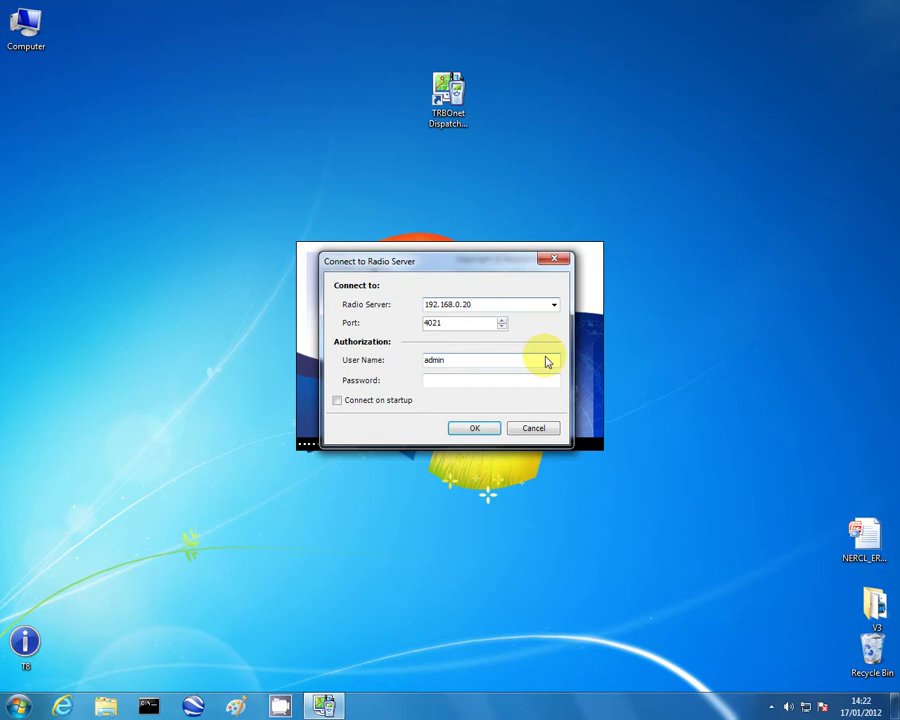
key(BackSpace)
key(BackSpace)
text(90)
drag(410, 330, 444, 328)
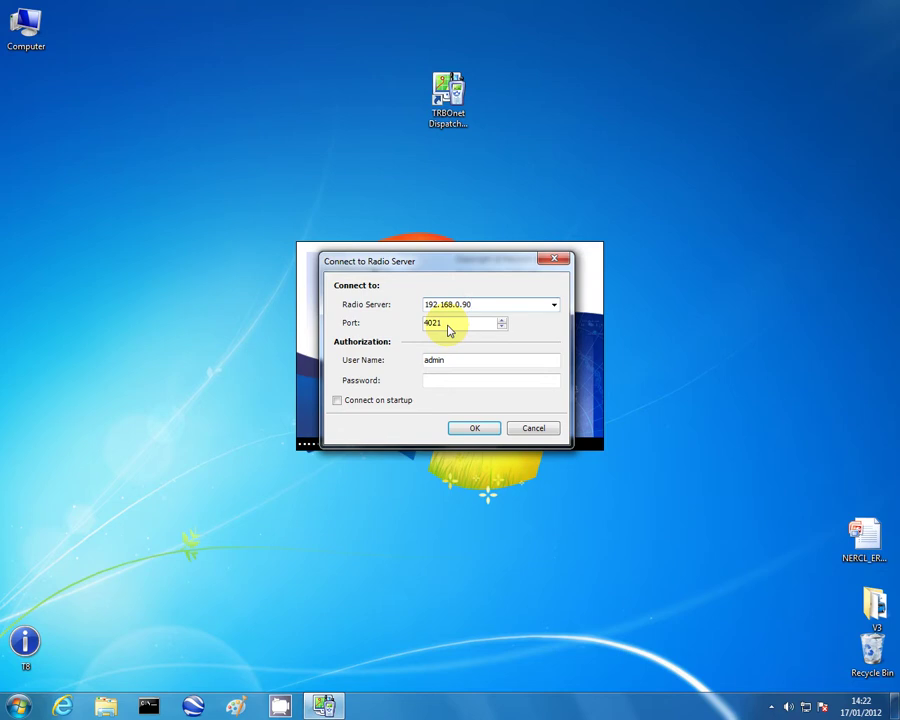
key(shift+Tab)
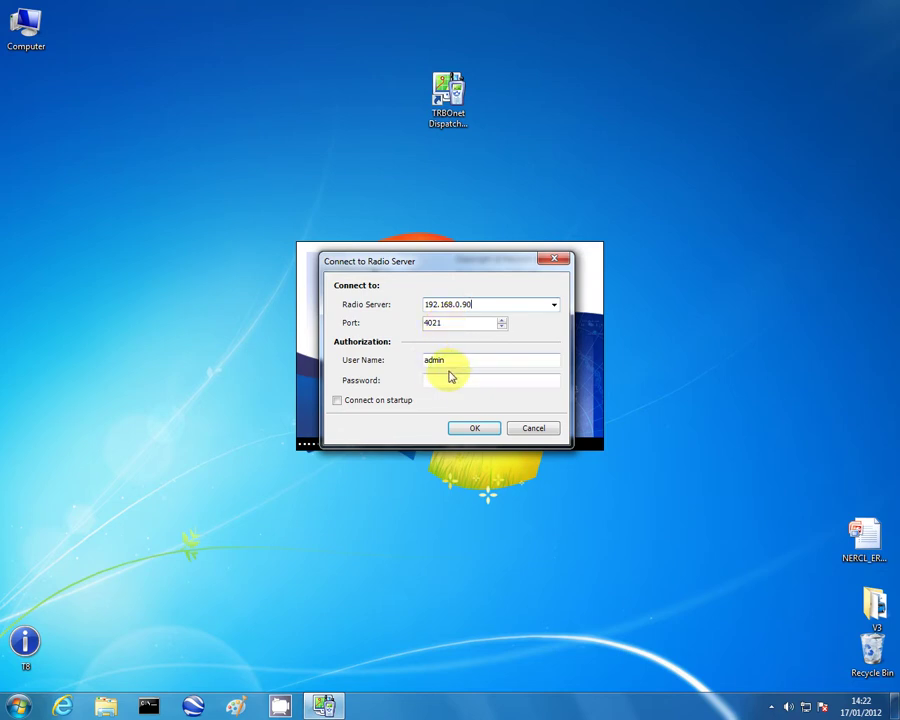
click(447, 381)
text(a)
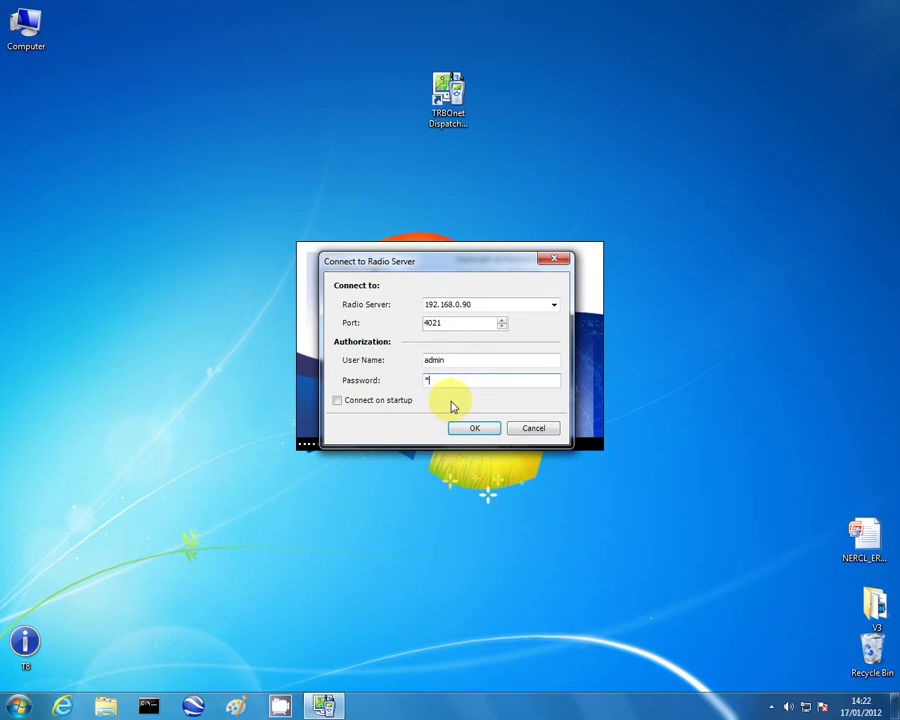
text(dmin)
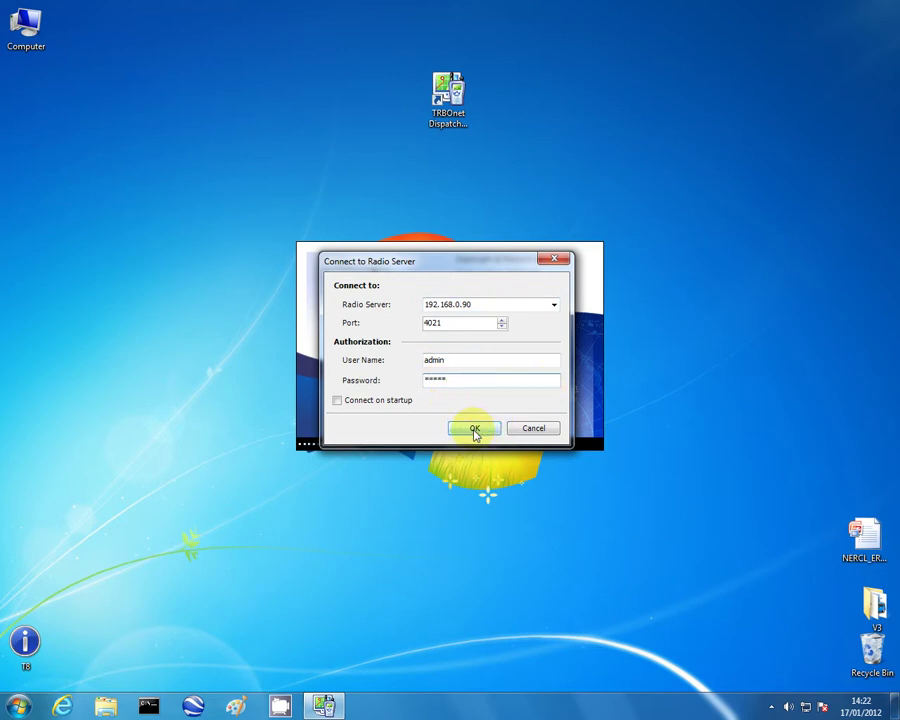
click(475, 429)
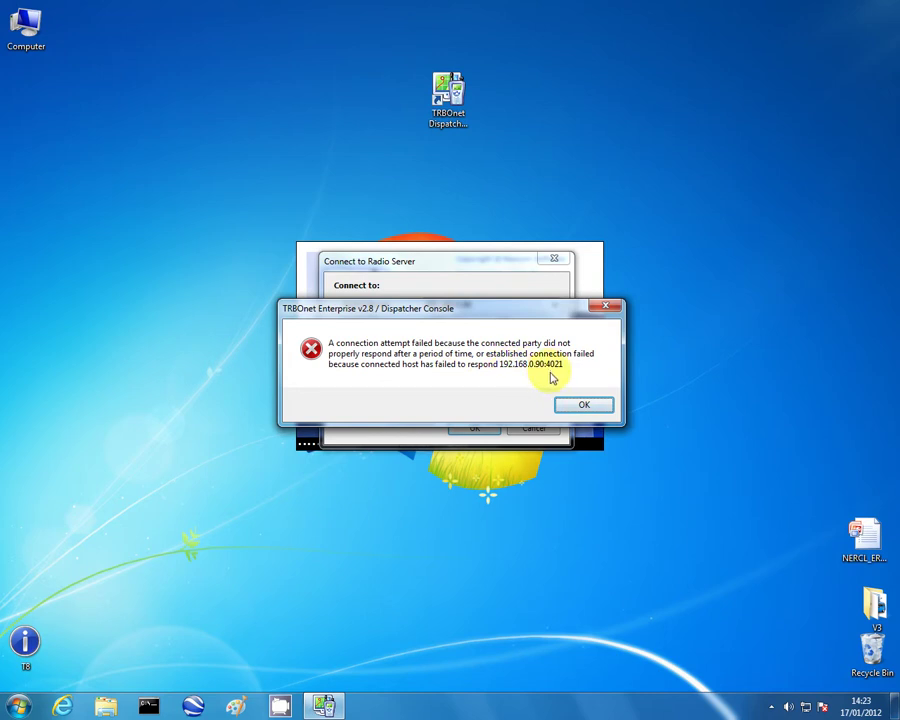
Dismiss the error, reconnect using server 192.168.0.20, then close the dispatcher console.
click(576, 407)
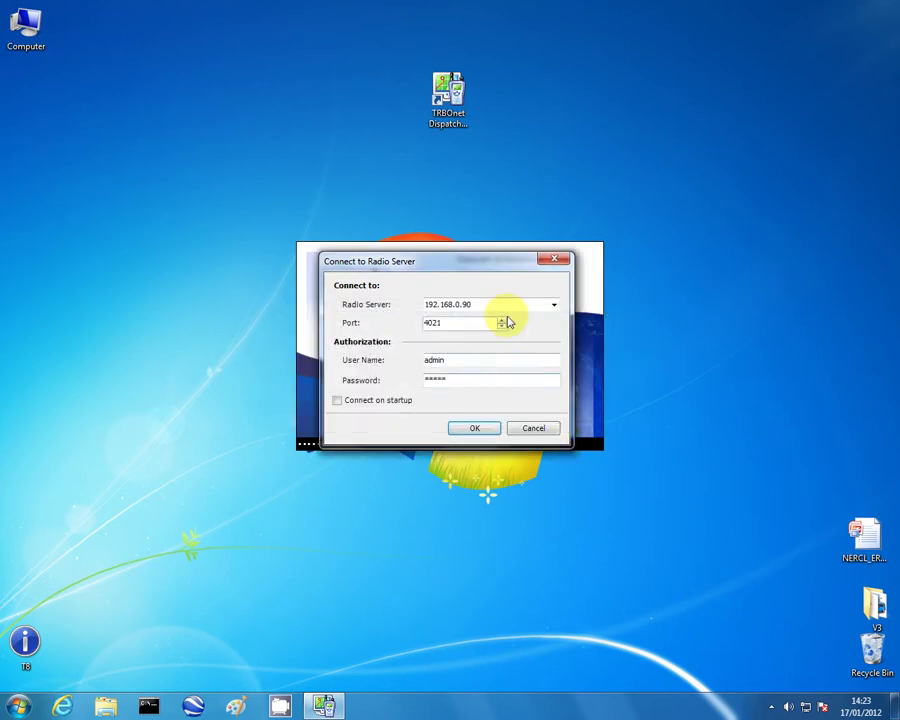
key(End)
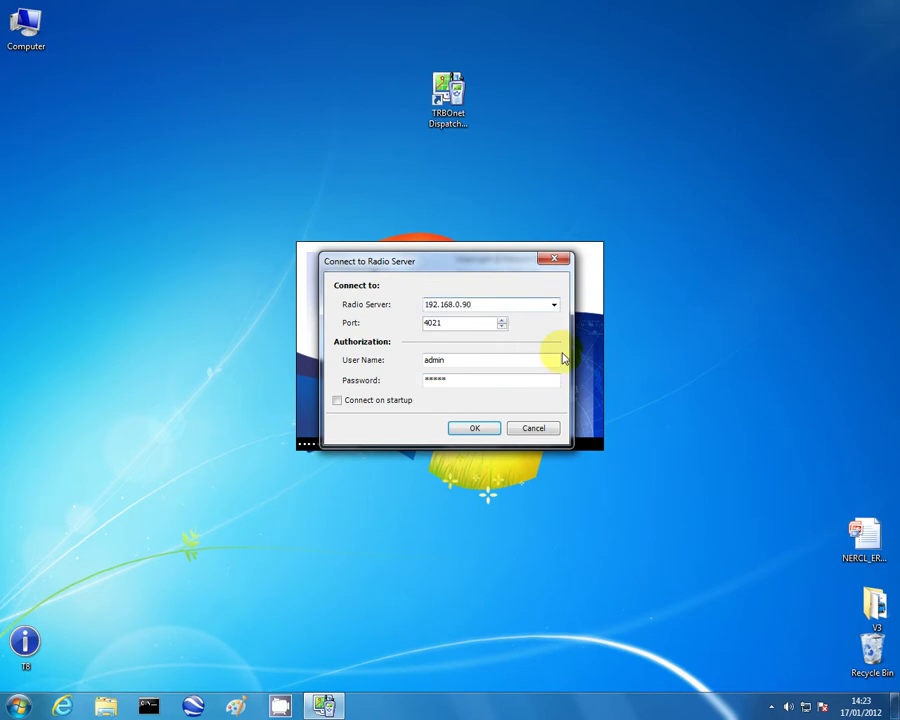
key(BackSpace)
key(BackSpace)
text(20)
click(469, 430)
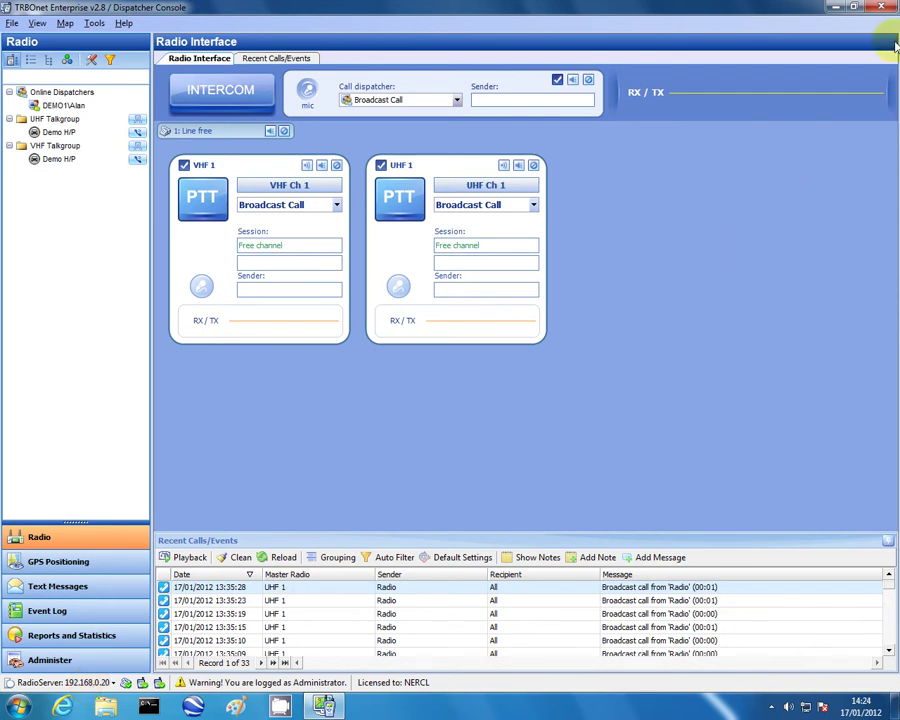
click(878, 10)
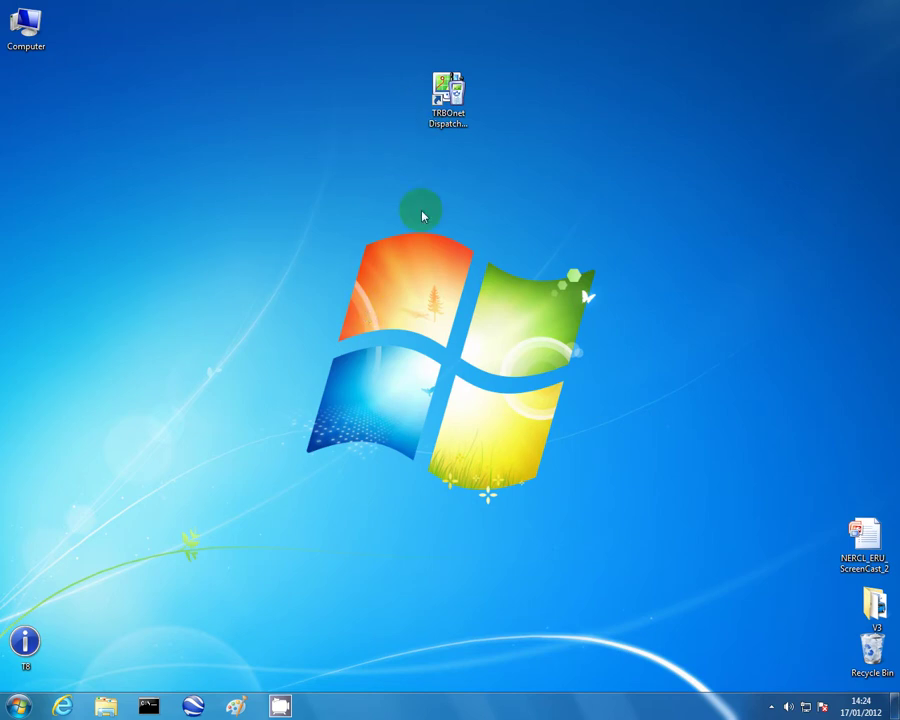
Relaunch TRBOnet Dispatcher v2.8 from its desktop shortcut, tick Connect on startup, enter the password, and log in.
click(446, 105)
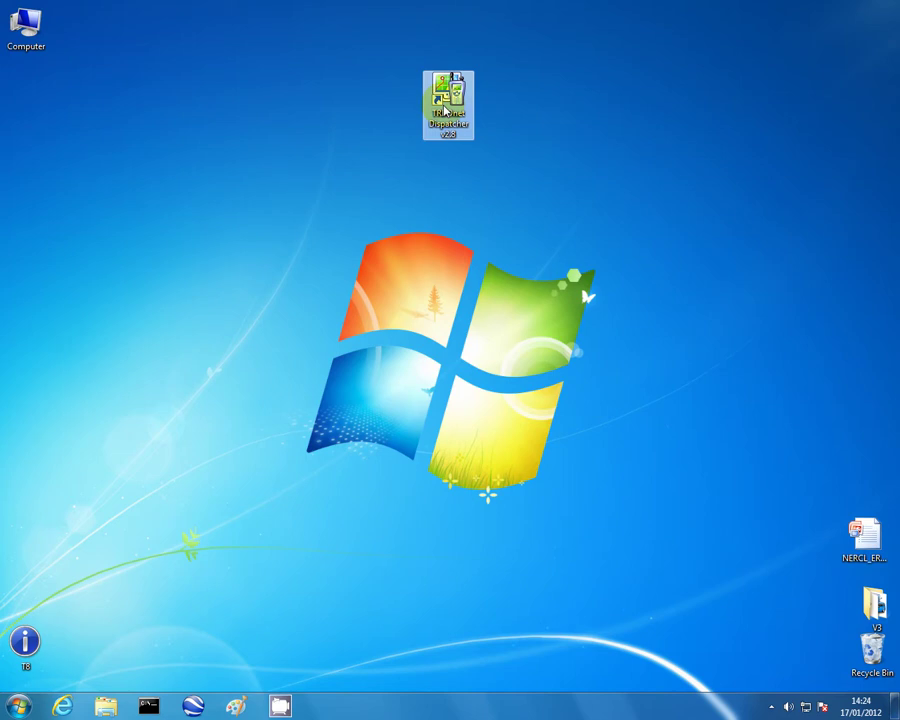
double_click(444, 107)
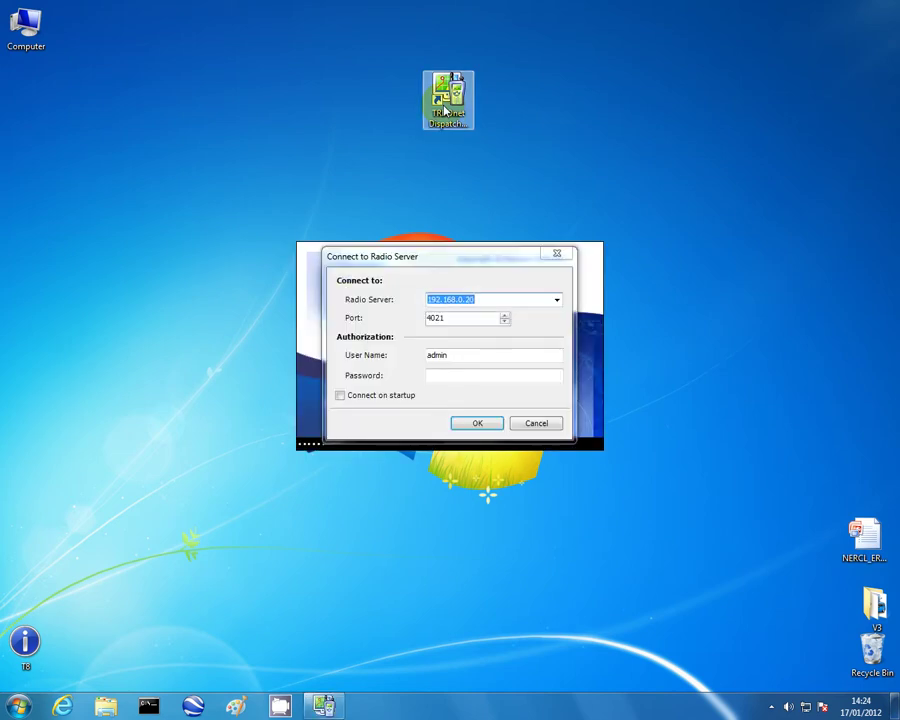
click(340, 396)
click(431, 379)
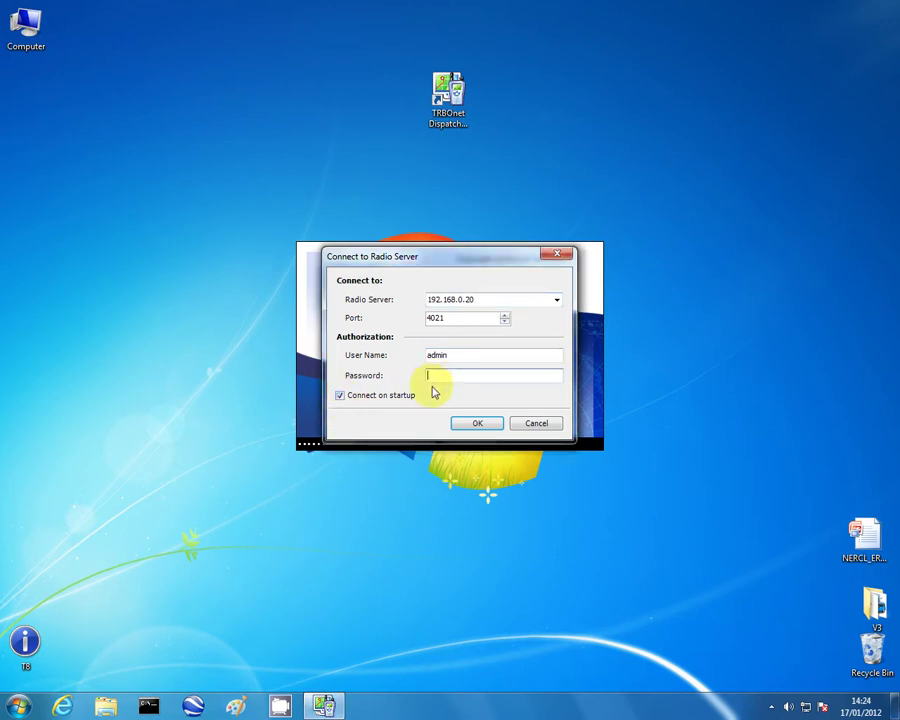
text(admin)
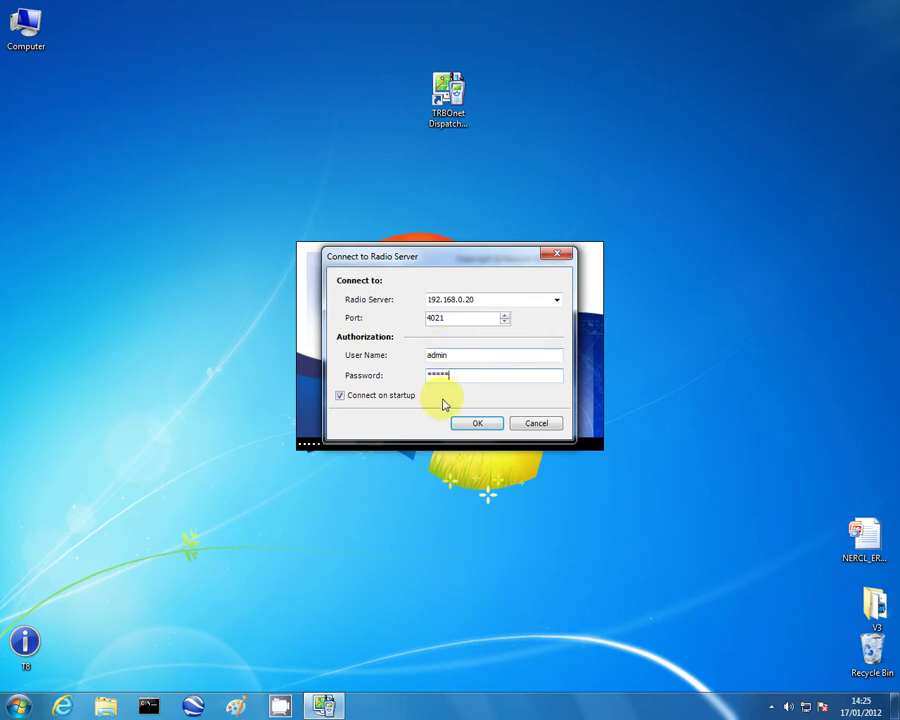
click(462, 426)
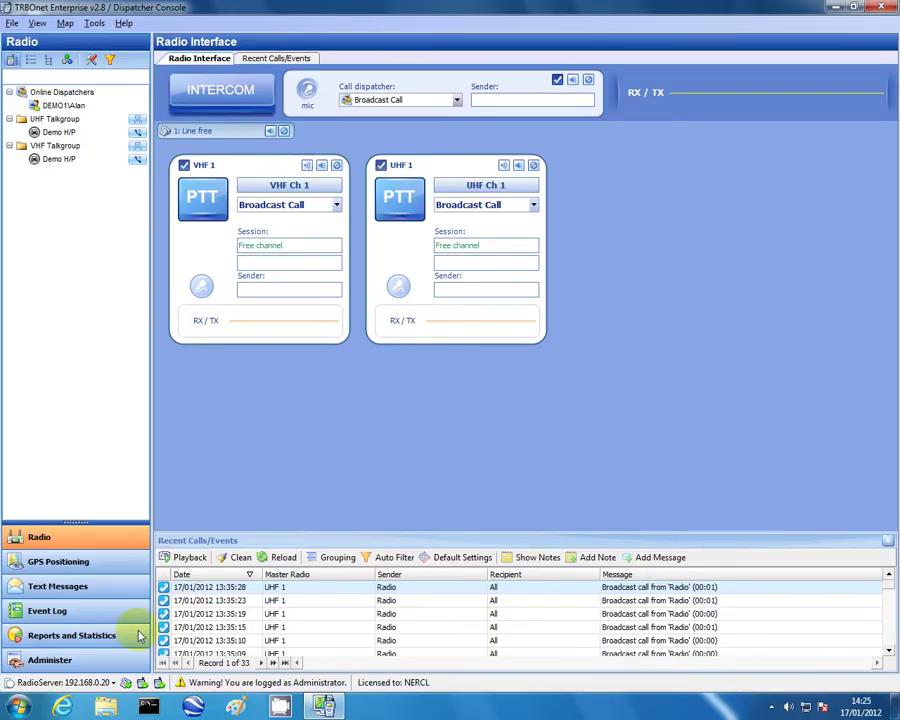
Untick Connect on startup in the radio server connection settings, apply, and close the console.
click(100, 684)
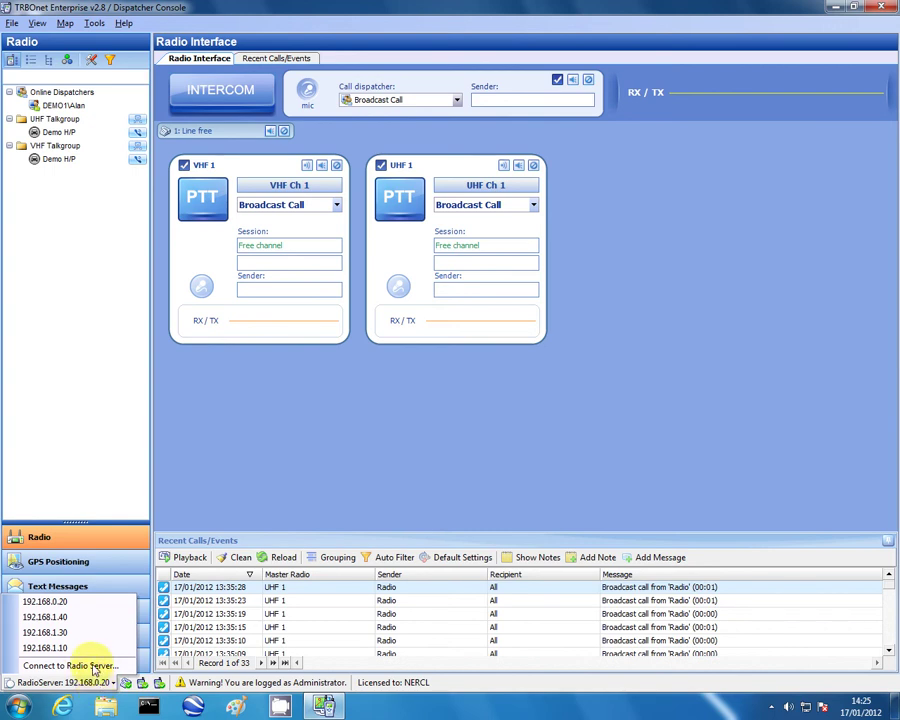
click(95, 666)
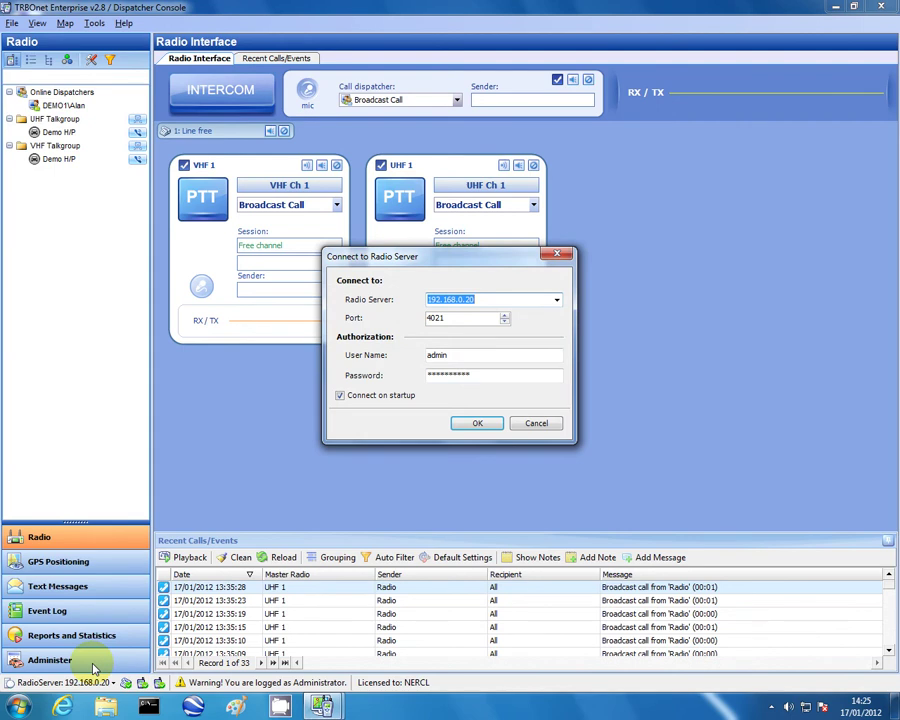
click(341, 397)
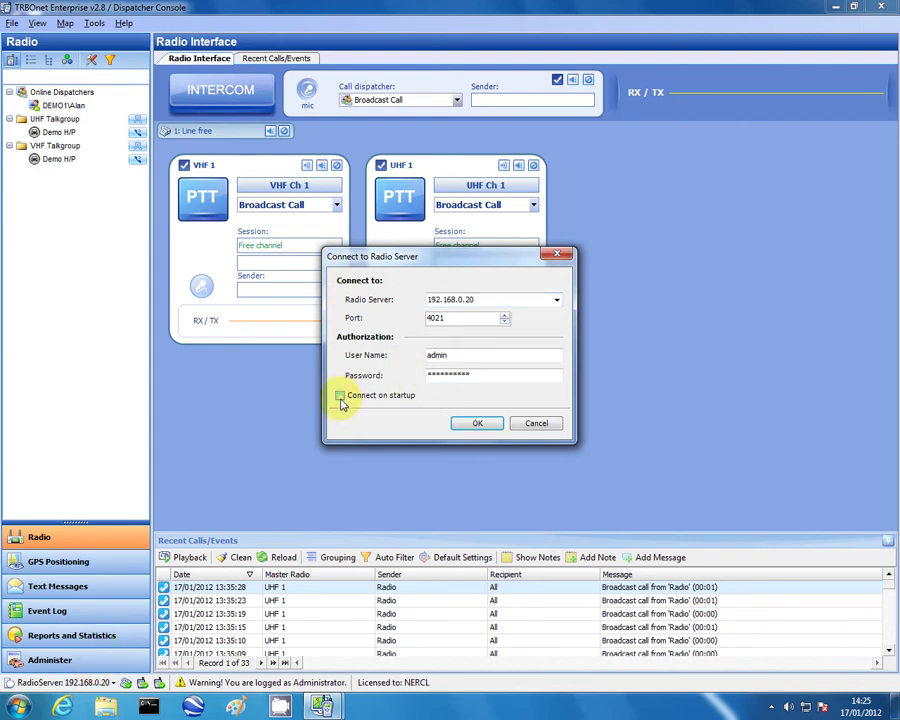
click(468, 423)
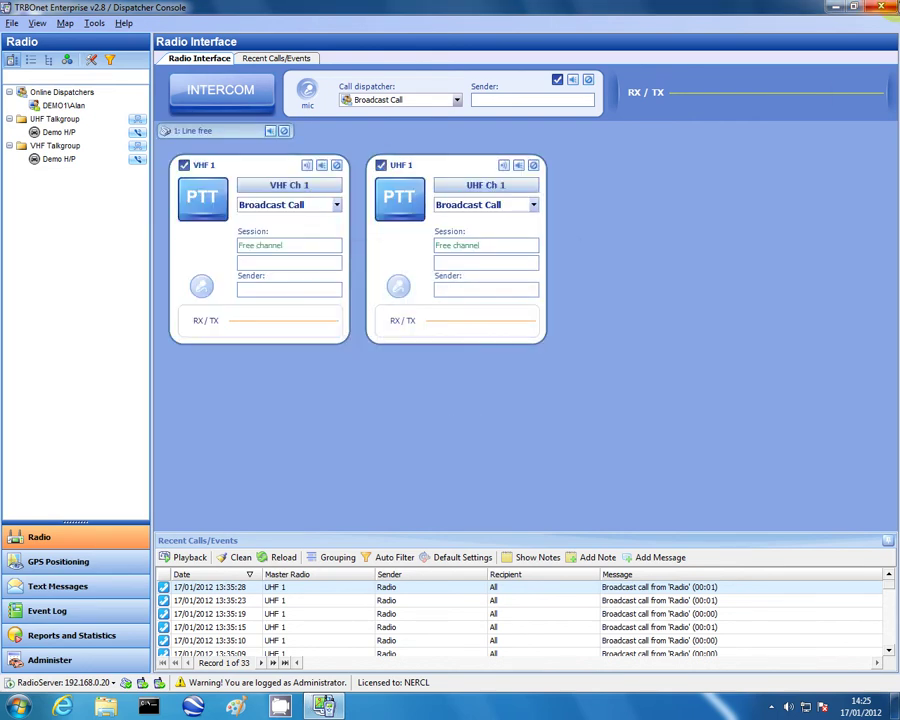
click(893, 10)
click(440, 100)
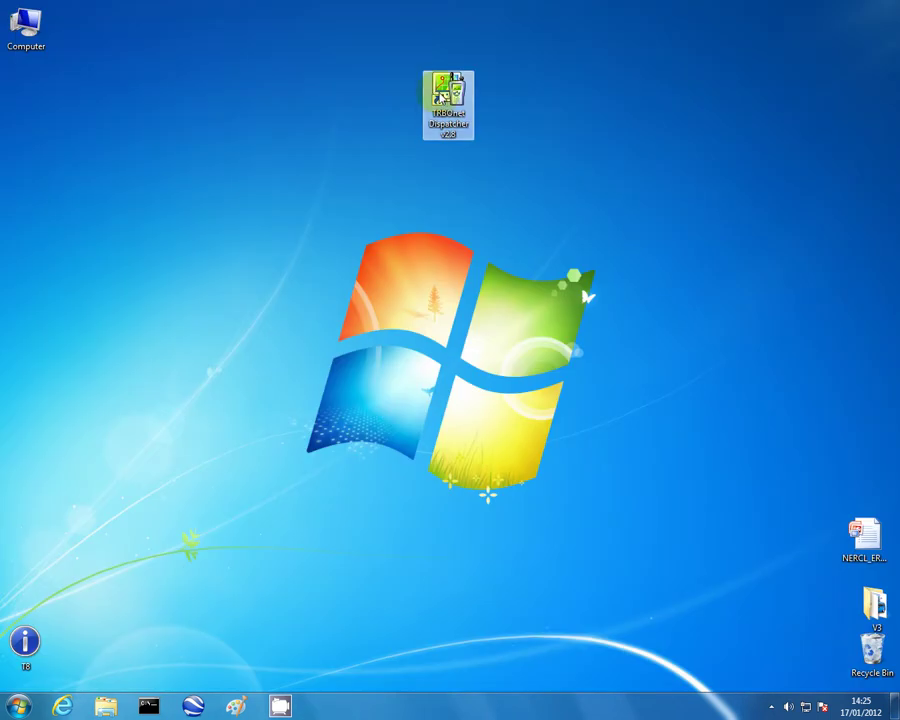
double_click(440, 100)
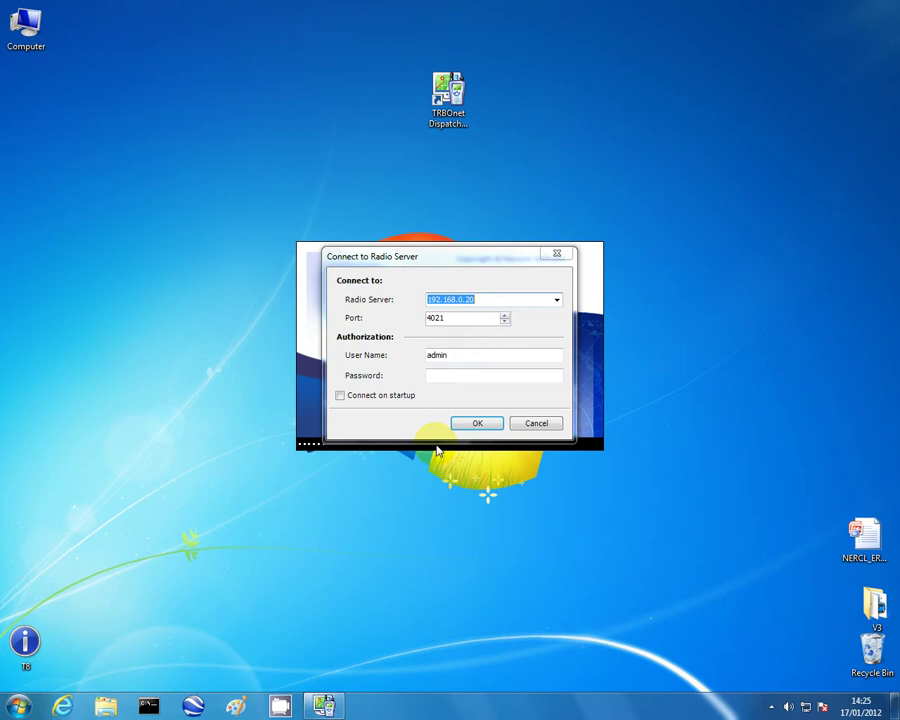
click(478, 309)
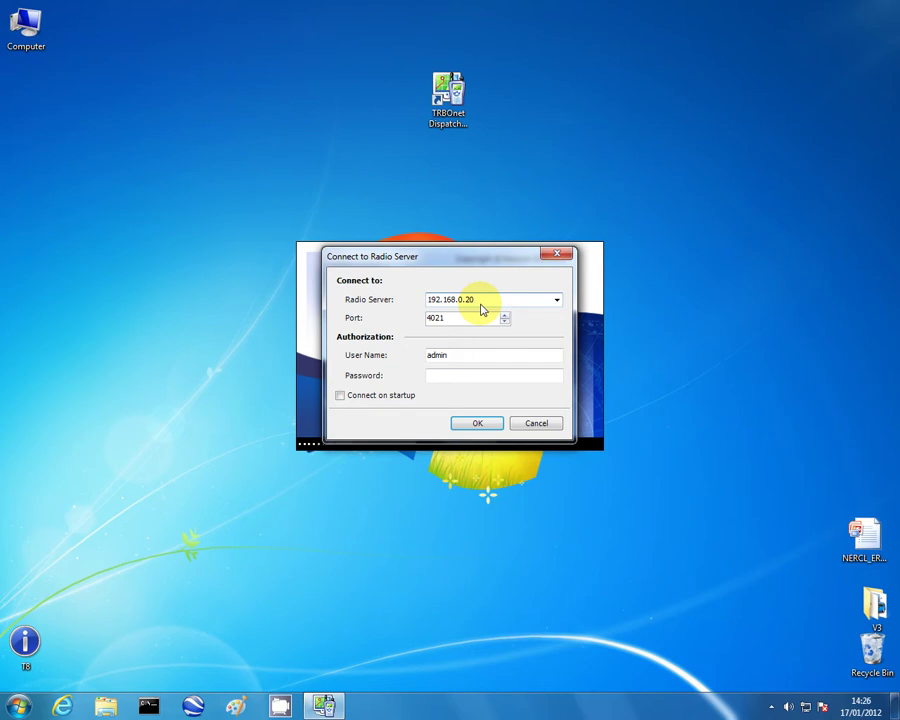
click(528, 424)
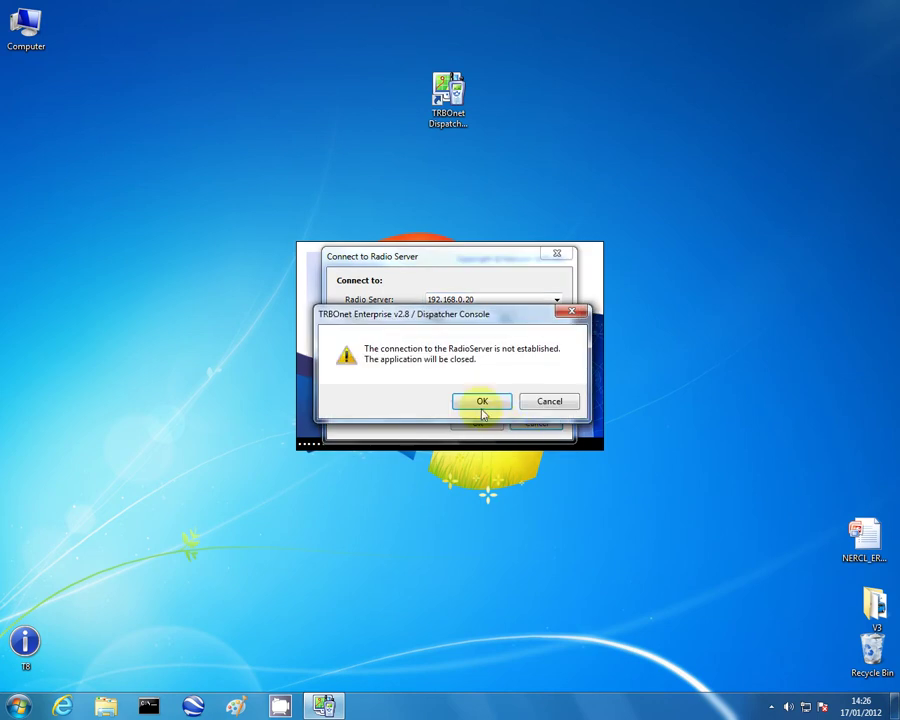
click(482, 401)
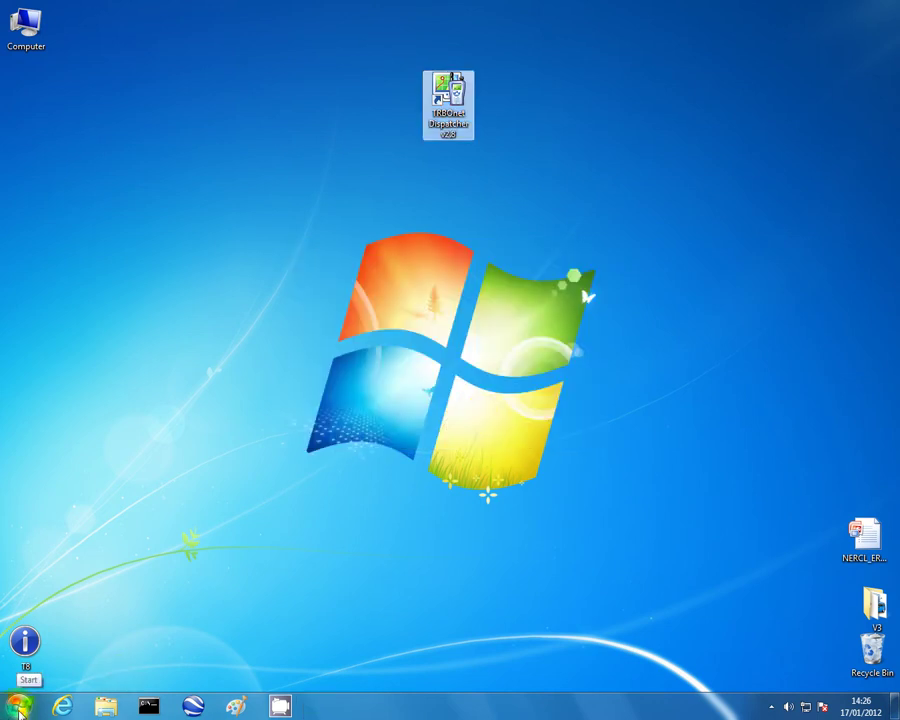
Open an administrator Command Prompt from Accessories, enlarge it, and run ipconfig /all.
click(18, 708)
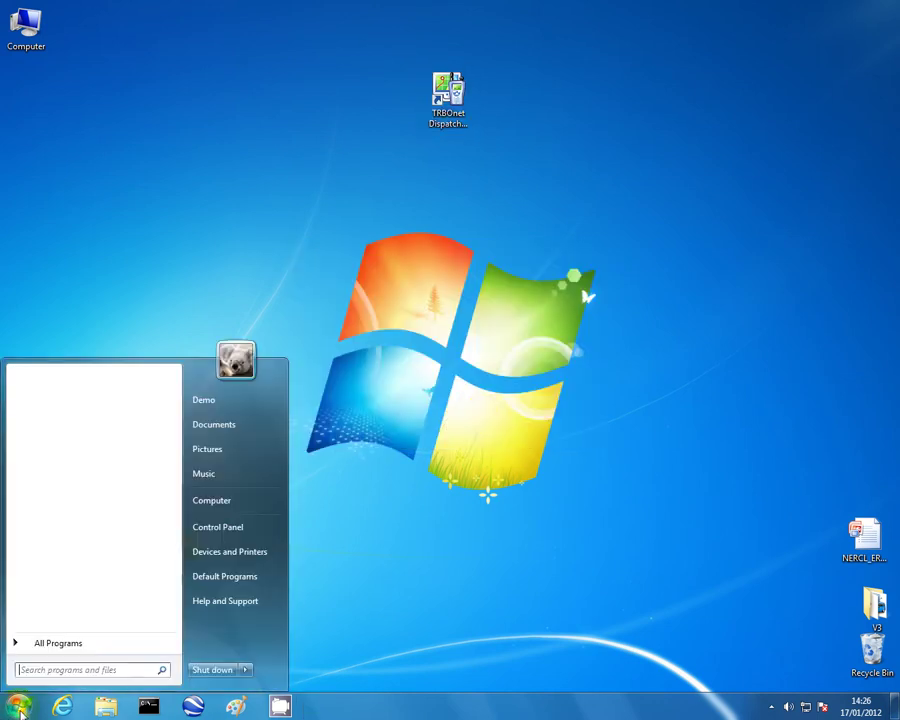
click(50, 643)
click(45, 438)
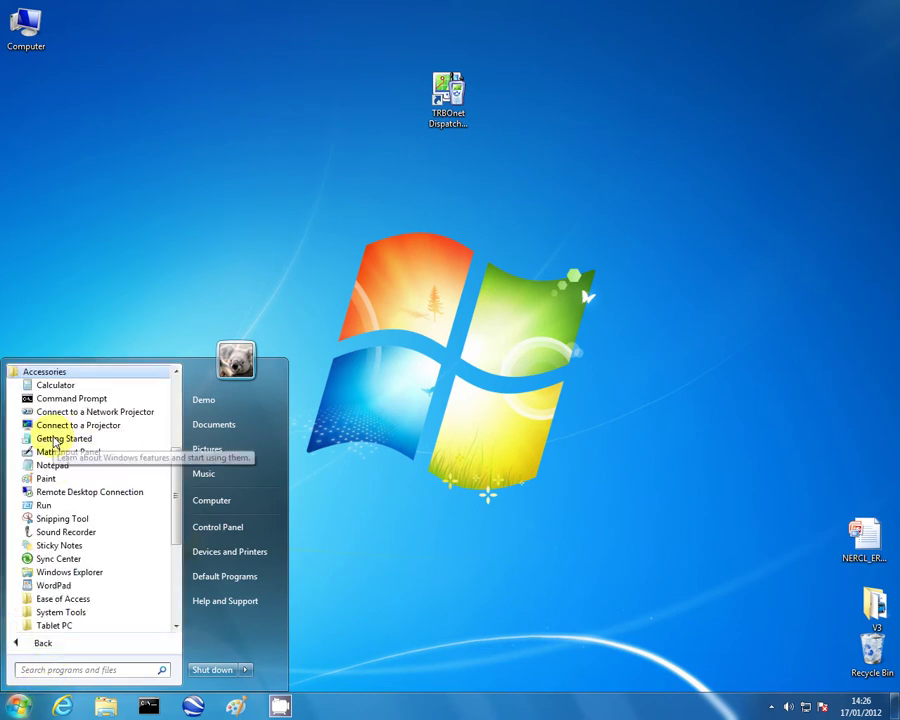
click(78, 400)
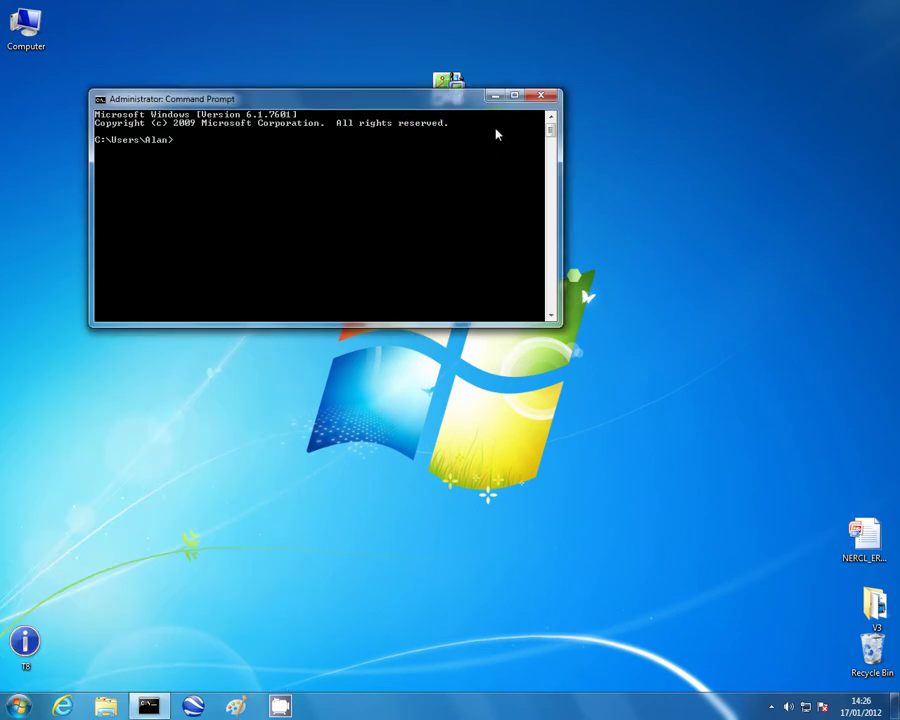
drag(557, 330, 603, 446)
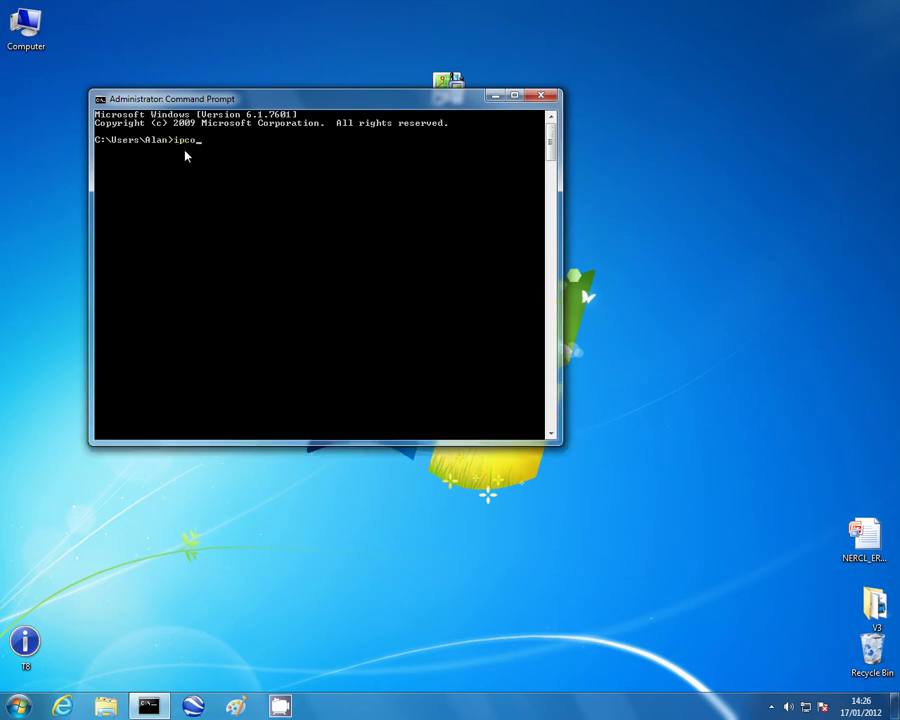
text(ipconfig /all)
key(Return)
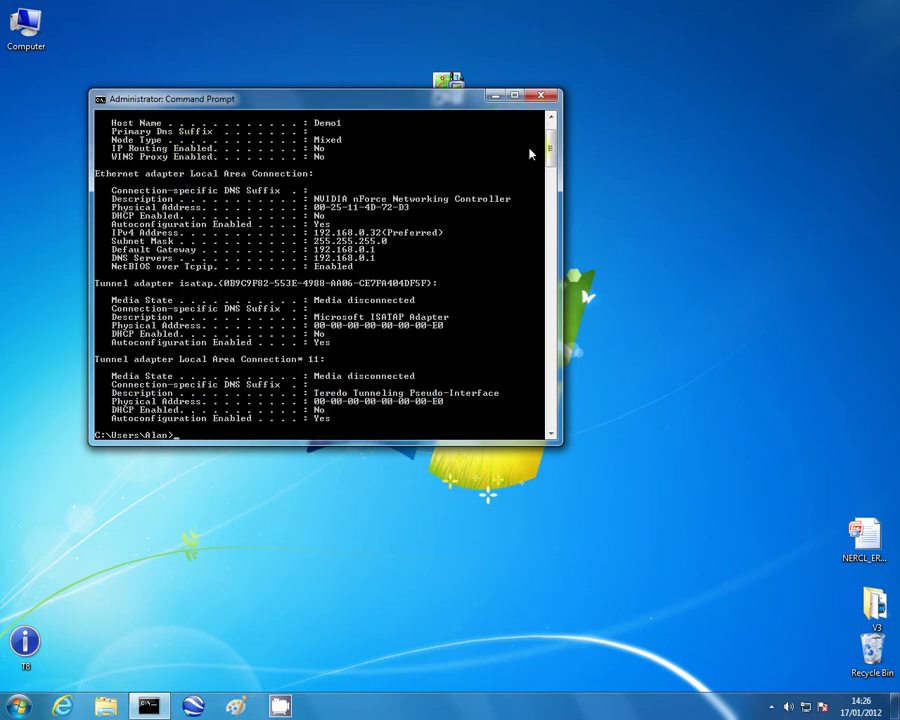
scroll(555, 178, up, 2)
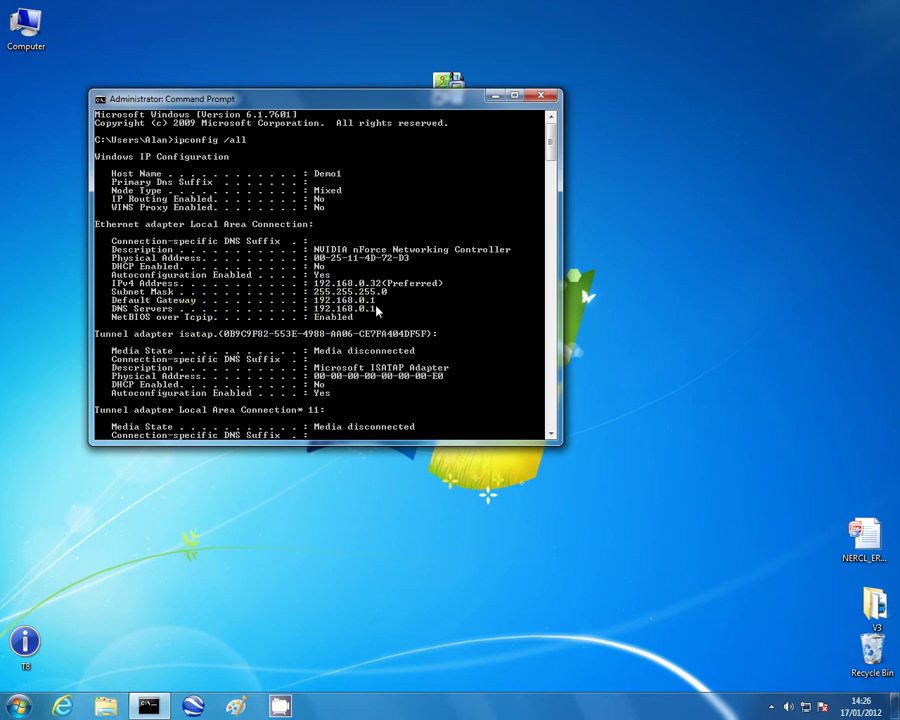
drag(550, 143, 283, 287)
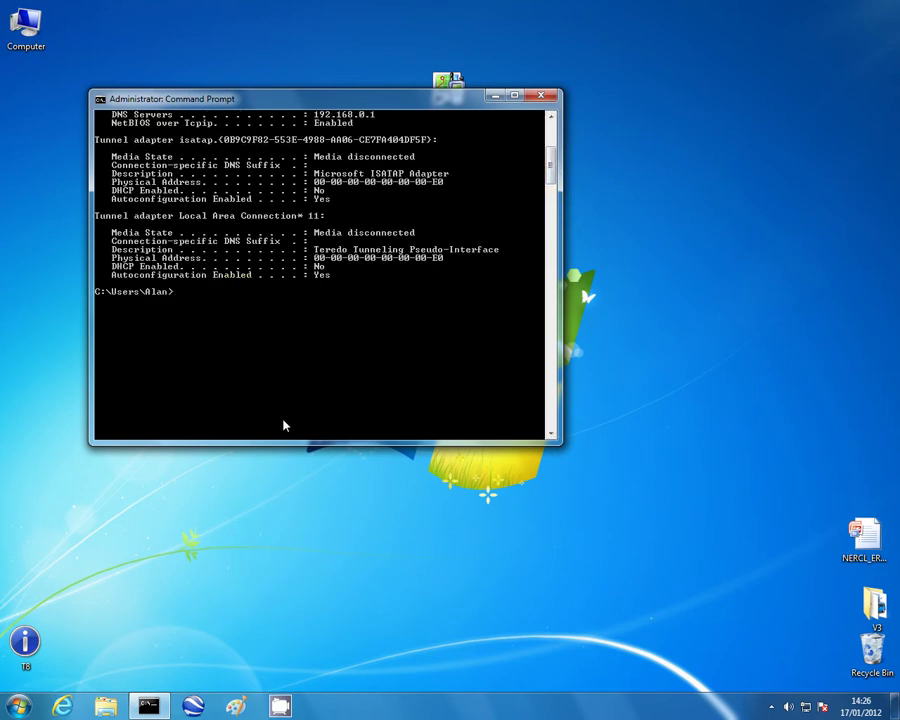
Ping 192.168.0.90 (unreachable) and radio server 192.168.0.20 (0% loss, 4ms average).
text(ping 192.168.0.90)
key(Return)
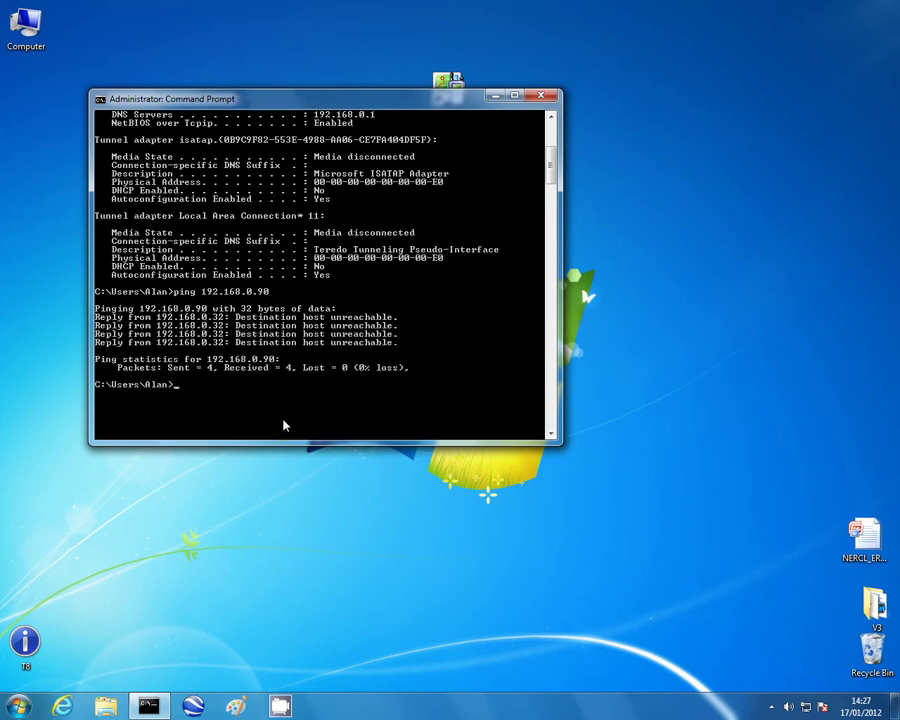
text(ping 192.168.0.20)
key(Return)
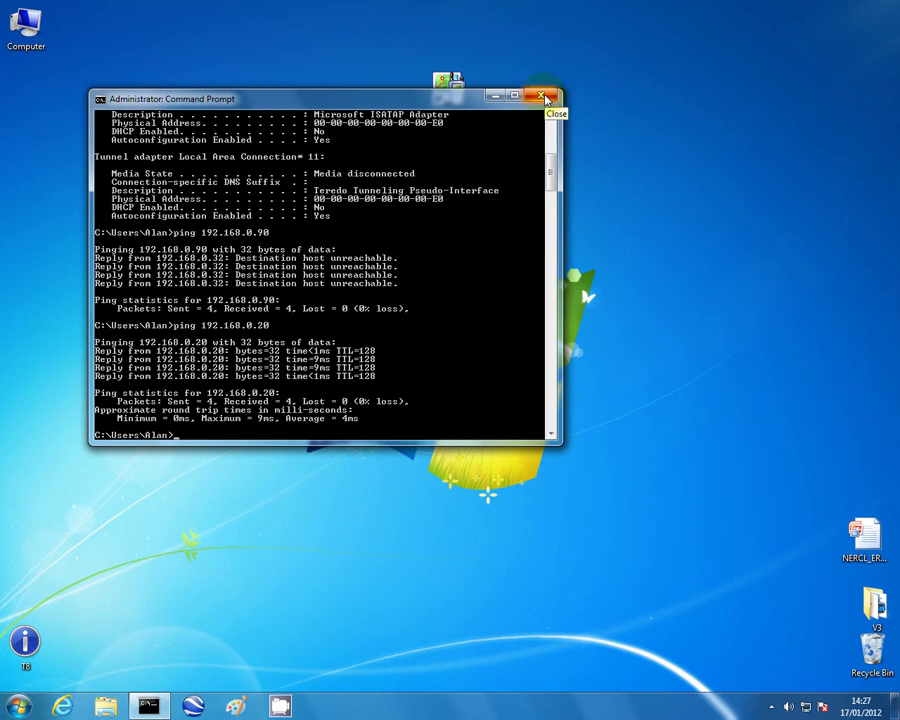
Close the Command Prompt window.
click(545, 97)
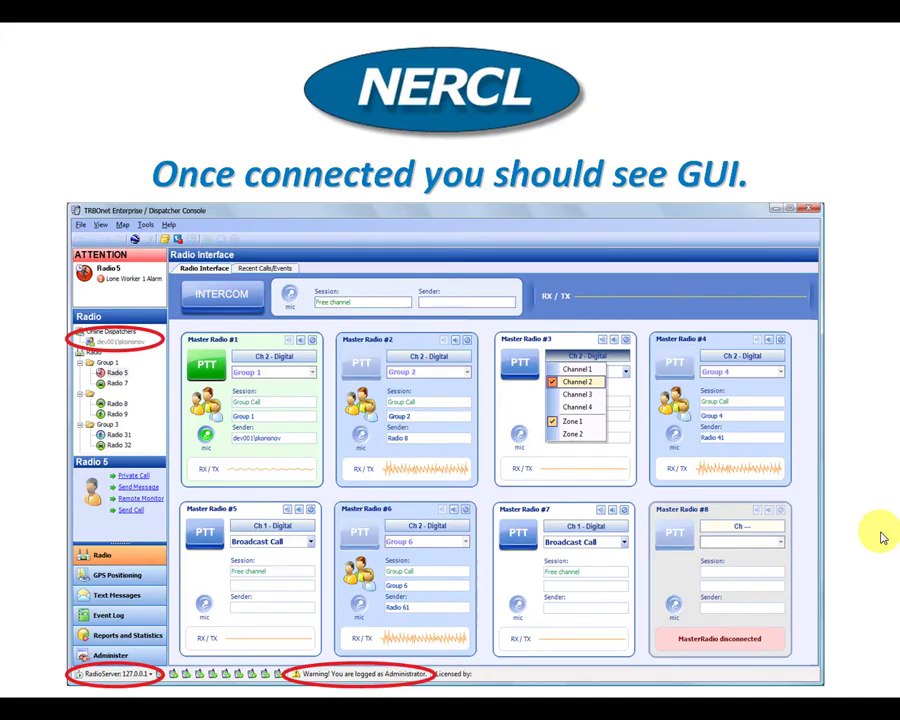